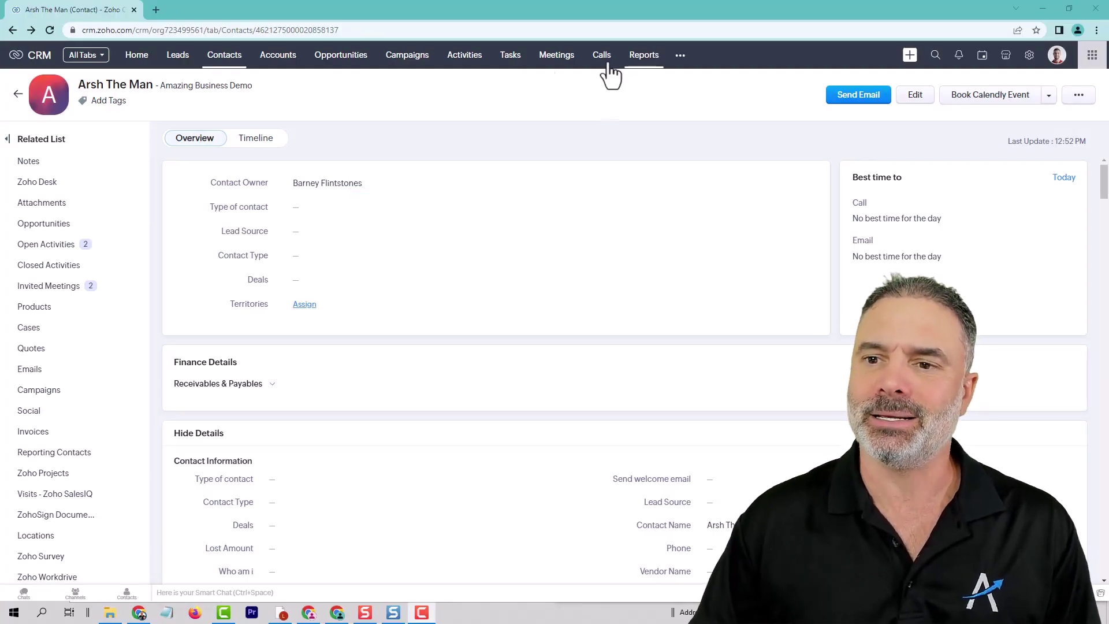
Open the first 'Meeting with Arsh Tag Tag 2' from Open Activities and view its Calendly reschedule and cancel URLs.
{"action": "left_click", "coordinate": [46, 245]}
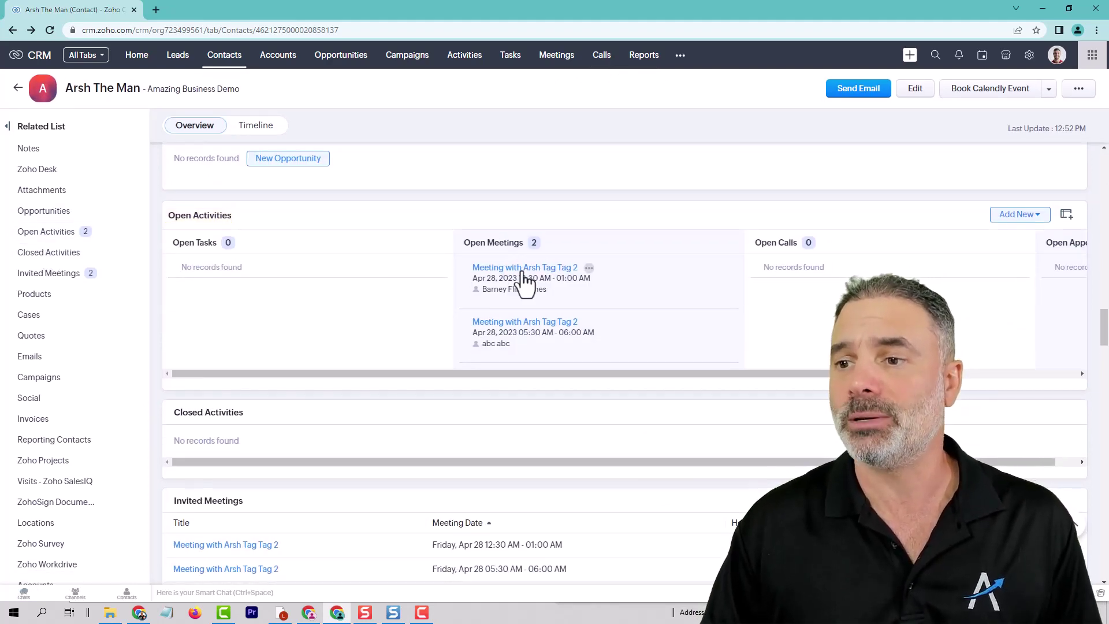
{"action": "left_click", "coordinate": [523, 268]}
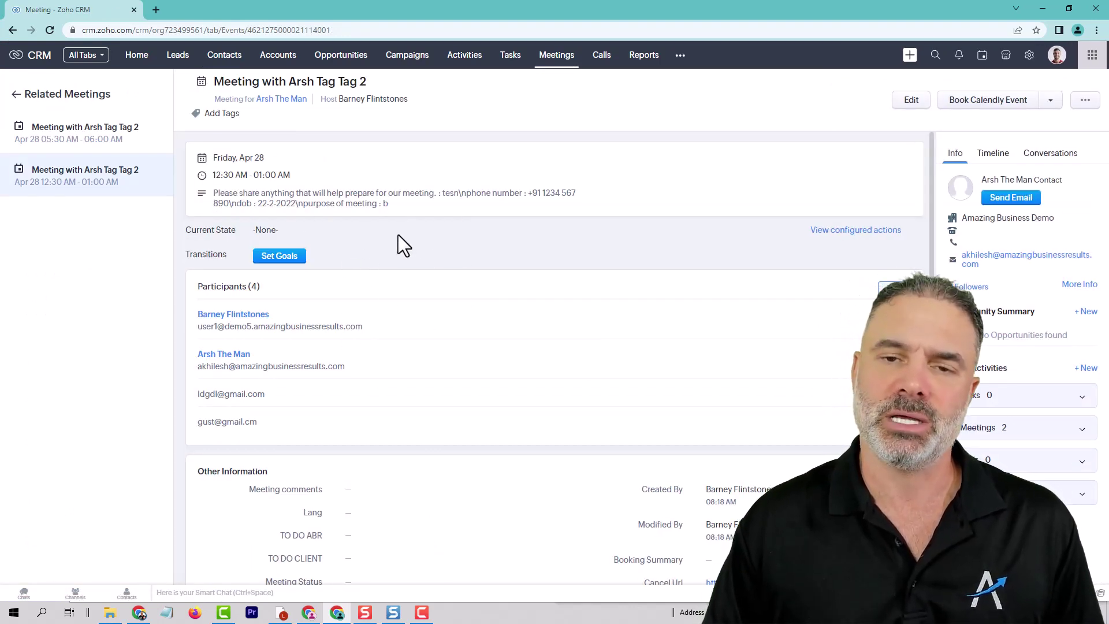
{"action": "scroll", "coordinate": [456, 322], "scroll_direction": "down", "scroll_amount": 2}
{"action": "scroll", "coordinate": [393, 453], "scroll_direction": "down", "scroll_amount": 3}
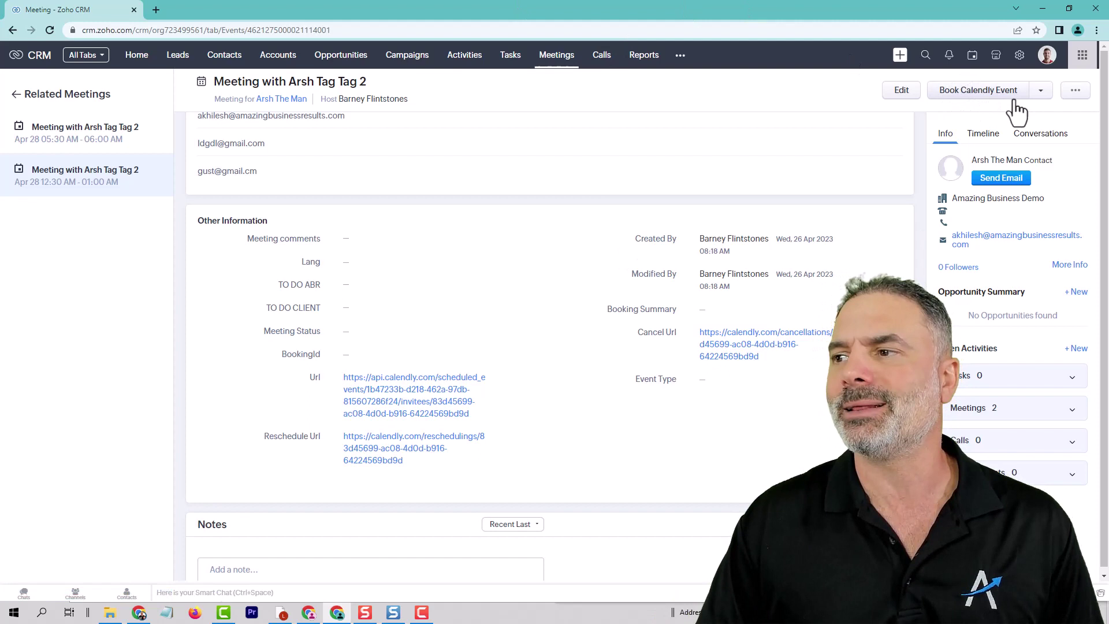
{"action": "left_click", "coordinate": [990, 91]}
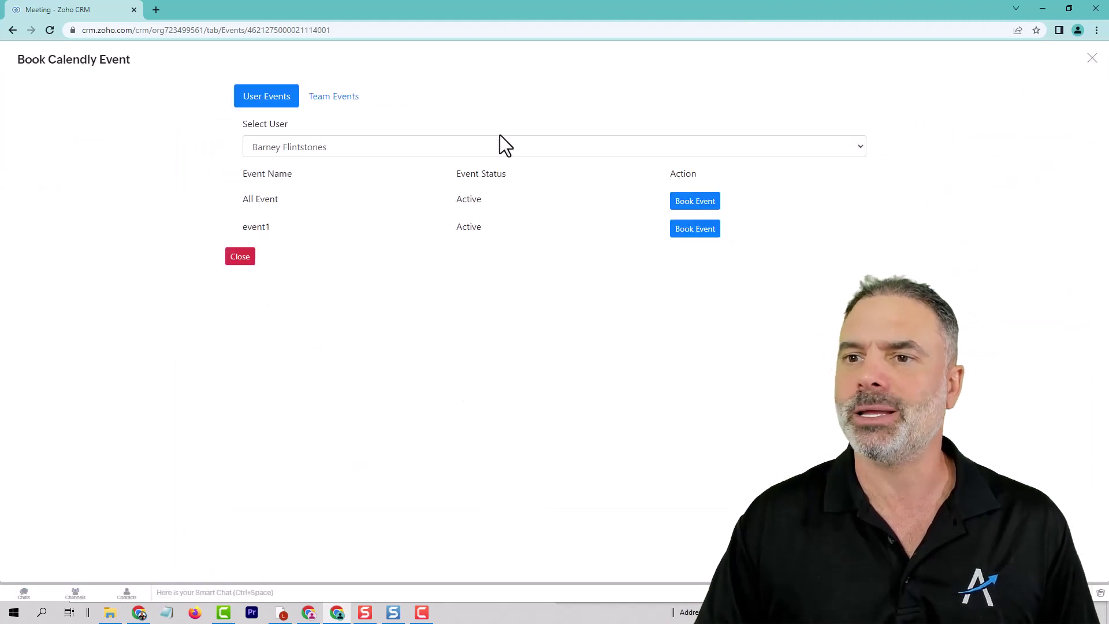
{"action": "left_click", "coordinate": [285, 149]}
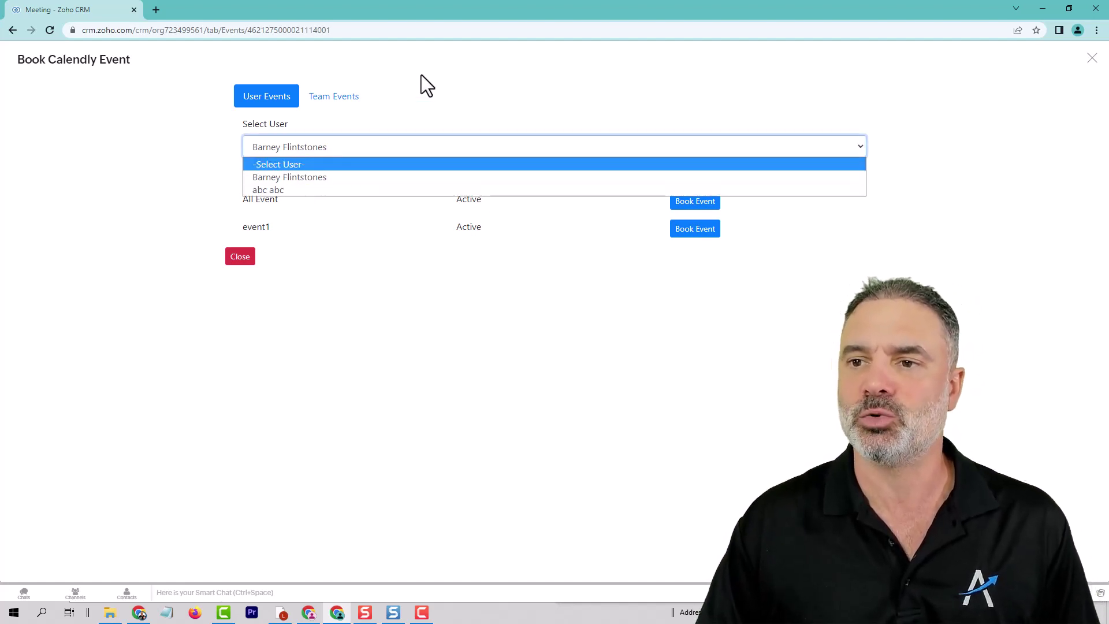
{"action": "left_click", "coordinate": [437, 62]}
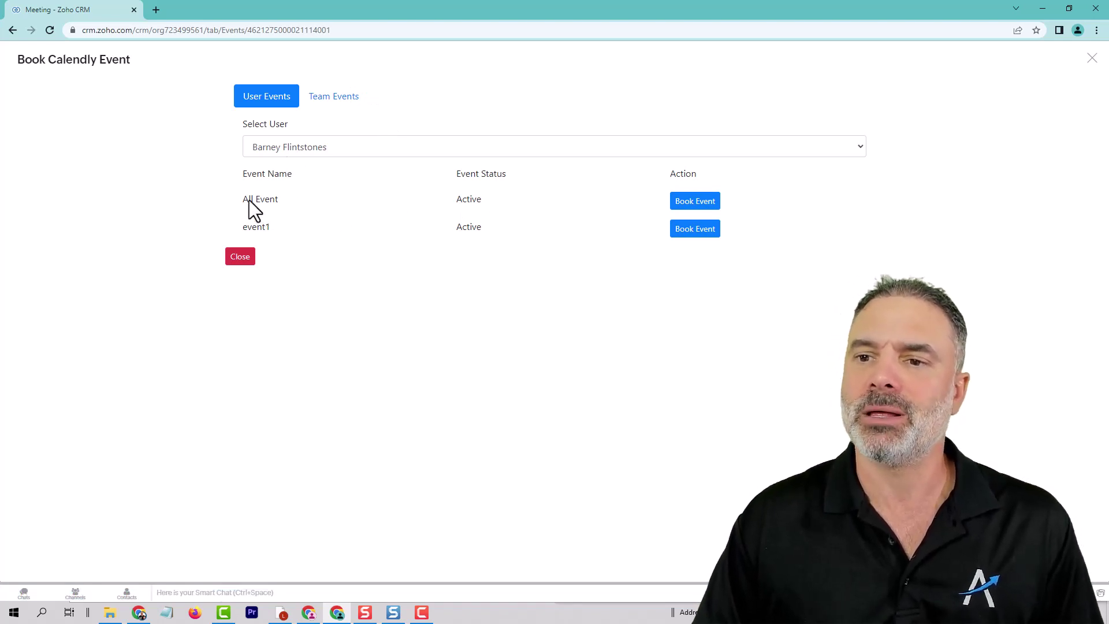
{"action": "left_click", "coordinate": [699, 204]}
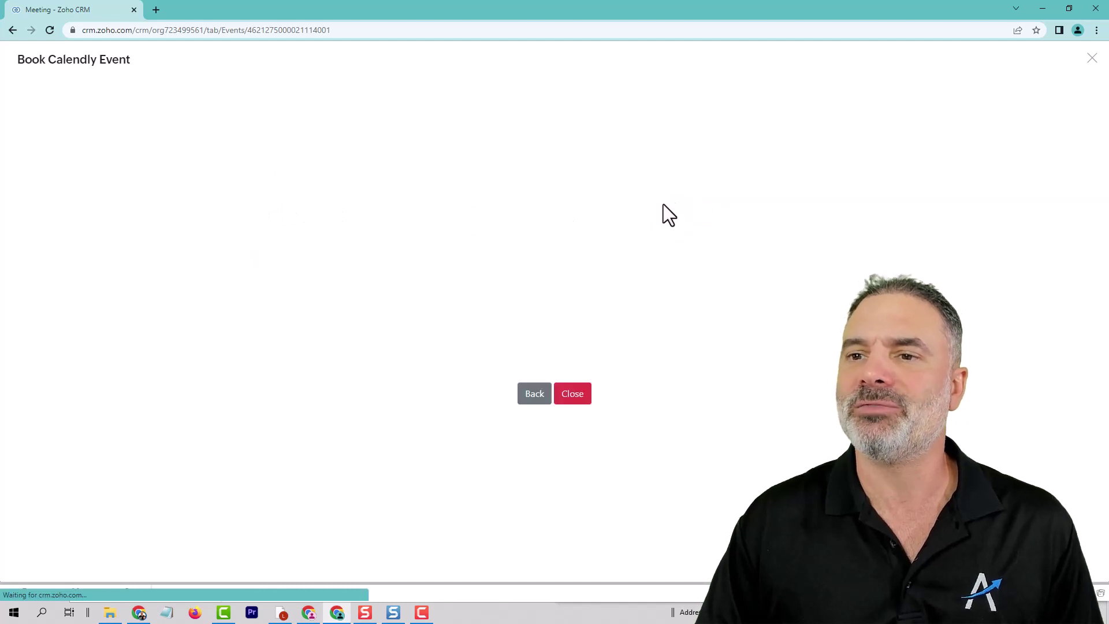
{"action": "scroll", "coordinate": [653, 246], "scroll_direction": "down", "scroll_amount": 2}
{"action": "scroll", "coordinate": [655, 257], "scroll_direction": "down", "scroll_amount": 1}
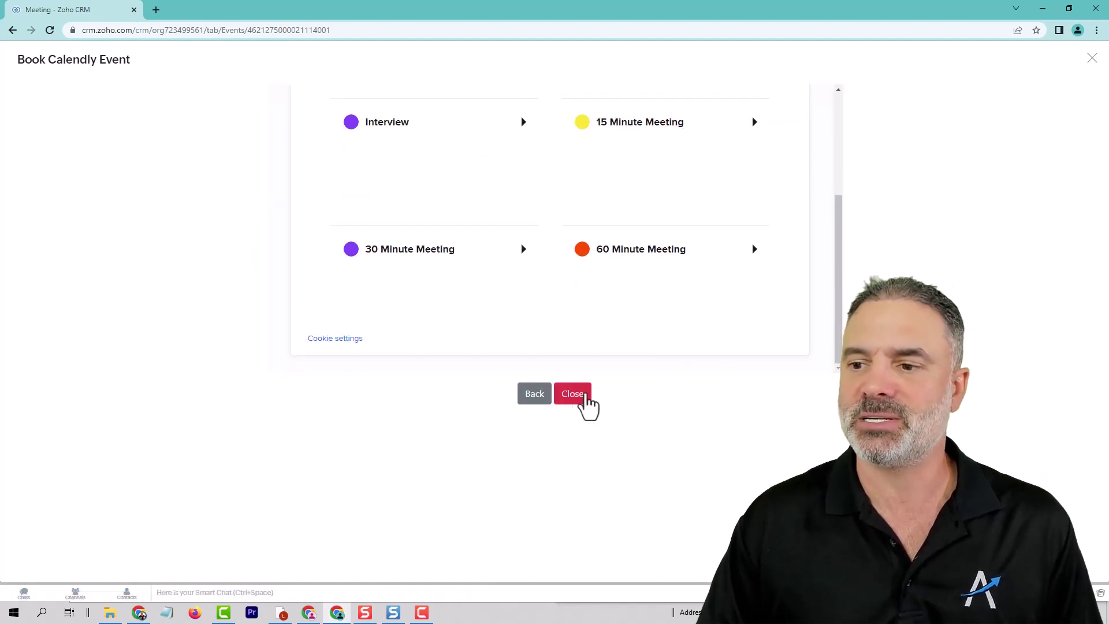
{"action": "left_click", "coordinate": [575, 396]}
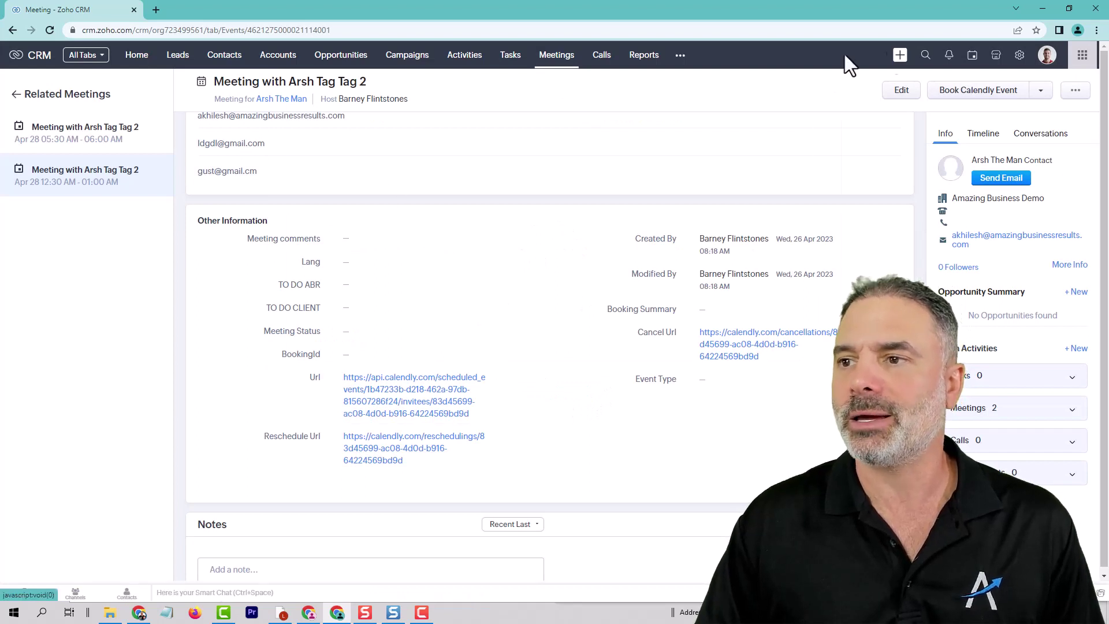
{"action": "left_click", "coordinate": [977, 90]}
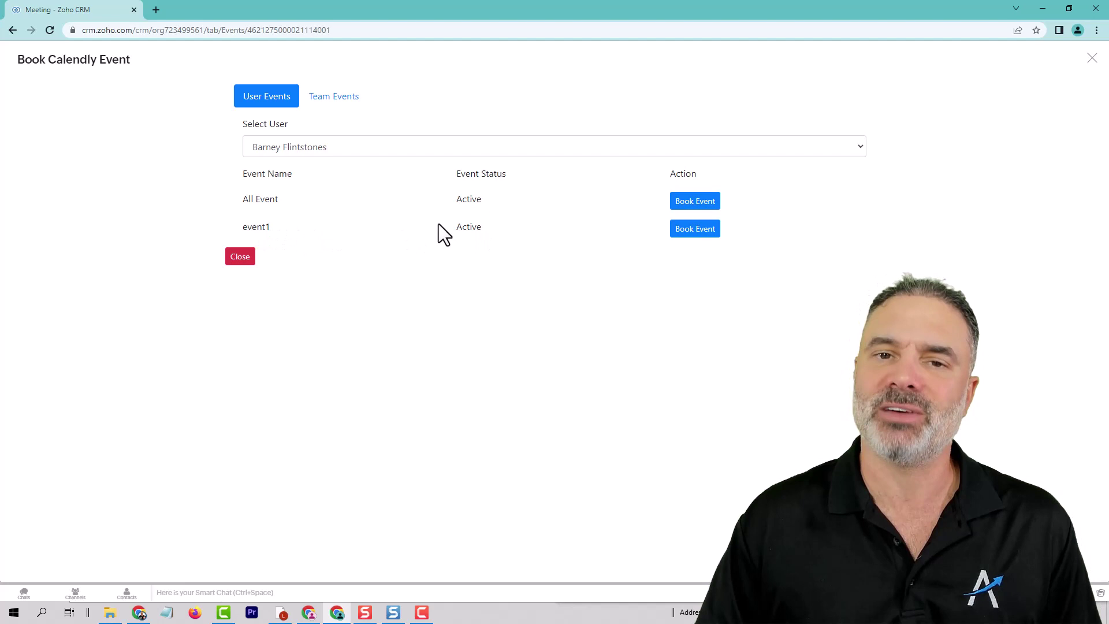
Pick event1's 30 Minute Meeting for Thursday, April 27 at 11:30pm.
{"action": "left_click", "coordinate": [698, 231]}
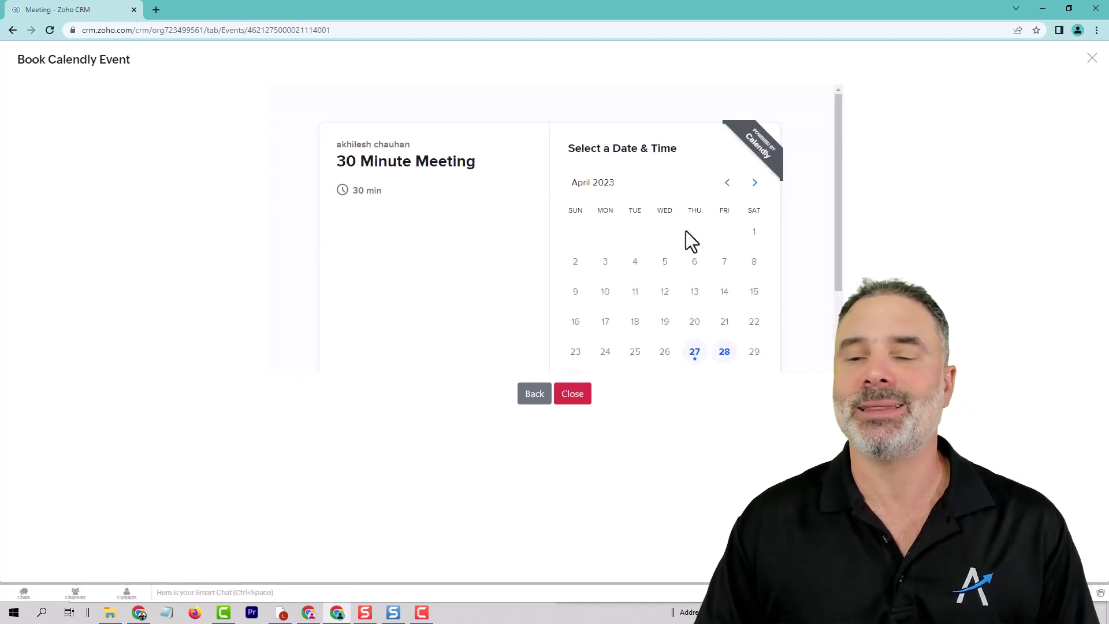
{"action": "left_click_drag", "start_coordinate": [336, 164], "coordinate": [486, 164]}
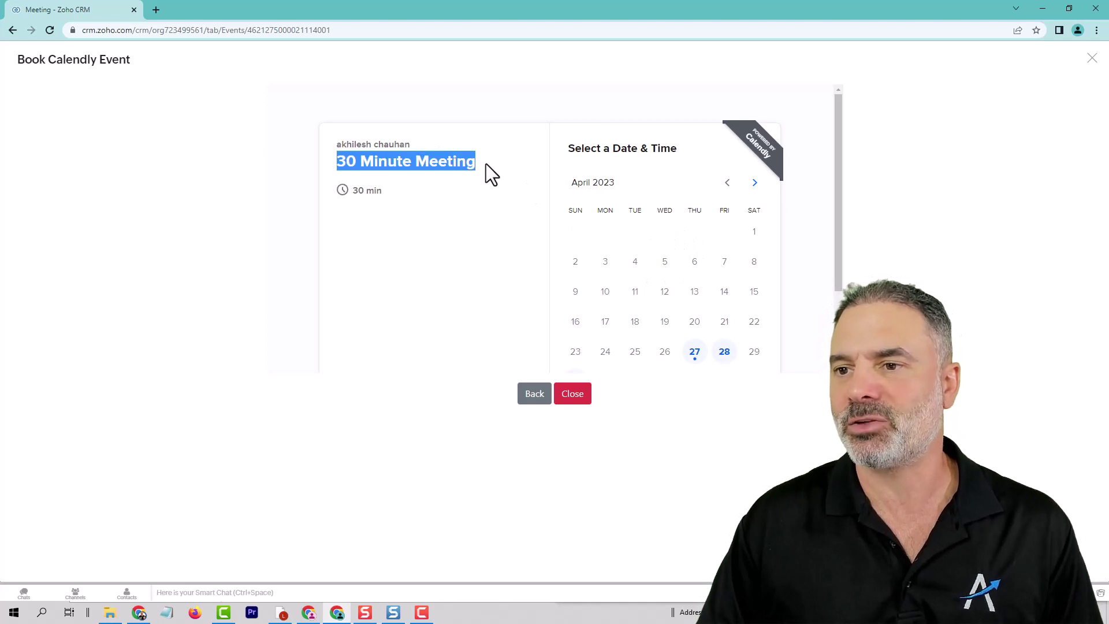
{"action": "left_click", "coordinate": [494, 231]}
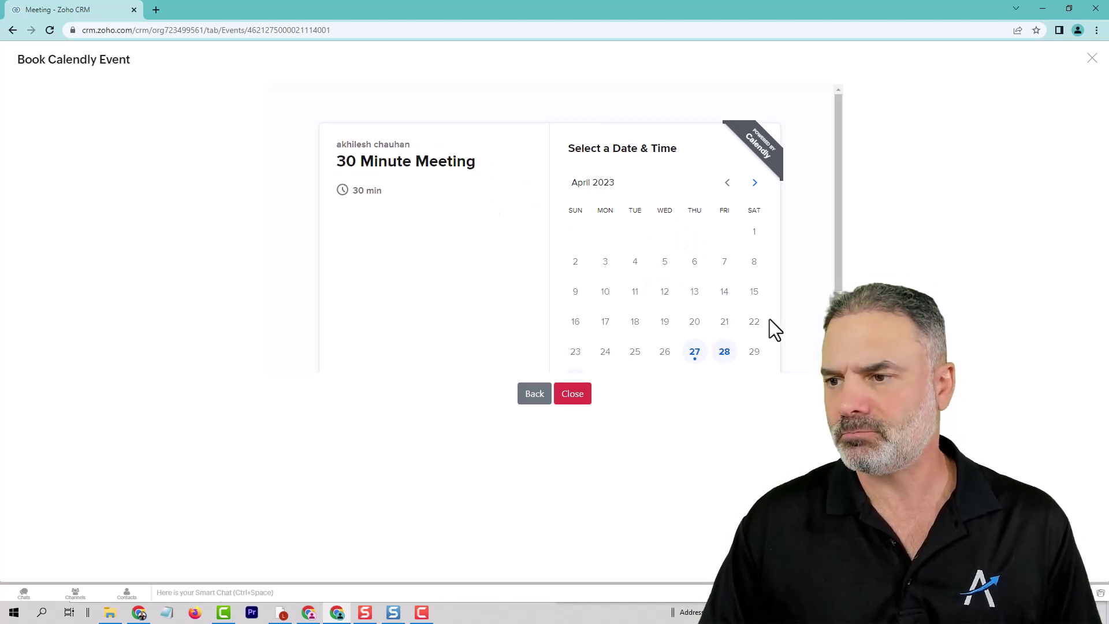
{"action": "left_click", "coordinate": [696, 354]}
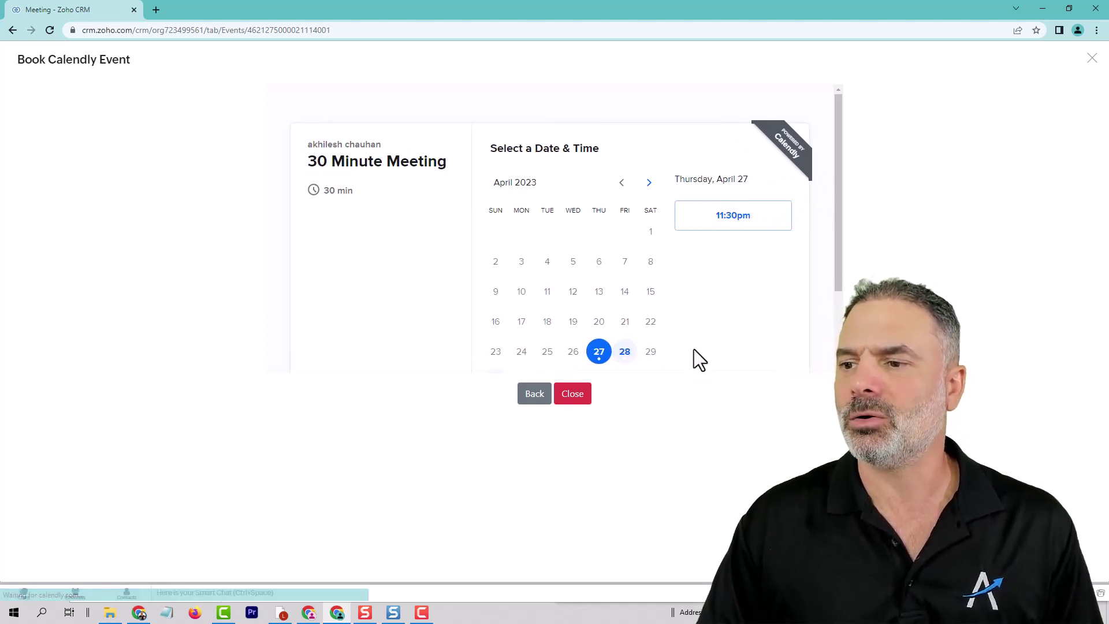
{"action": "left_click", "coordinate": [716, 218]}
{"action": "left_click", "coordinate": [761, 216]}
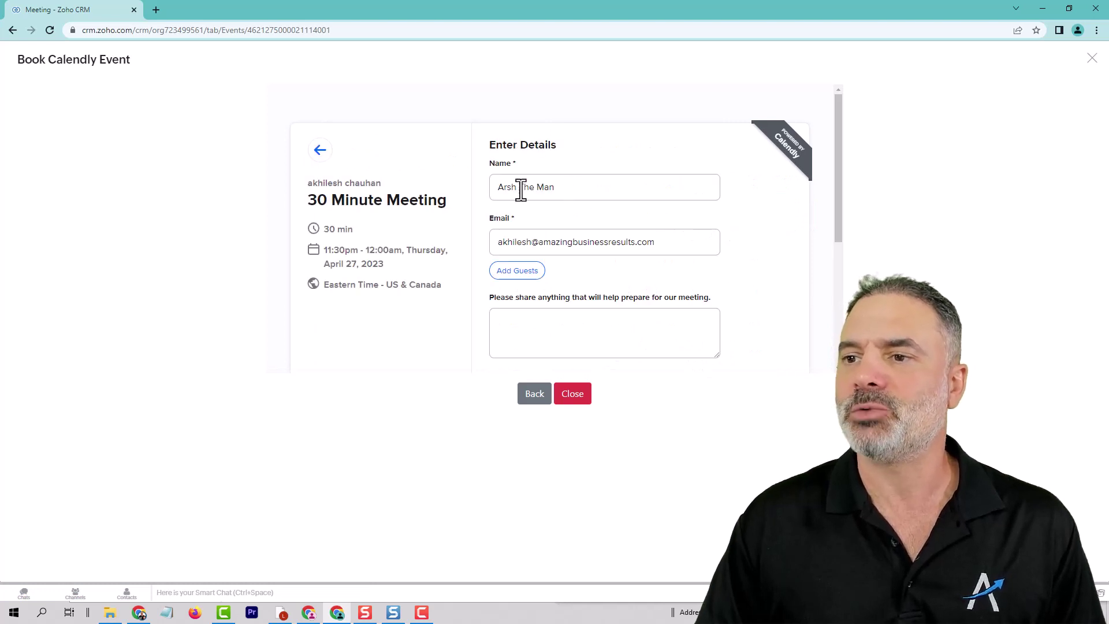
Keep the prefilled name and email and schedule the 30 Minute Meeting.
{"action": "mouse_move", "coordinate": [502, 187]}
{"action": "left_mouse_down"}
{"action": "mouse_move", "coordinate": [563, 255]}
{"action": "mouse_move", "coordinate": [766, 245]}
{"action": "left_mouse_up"}
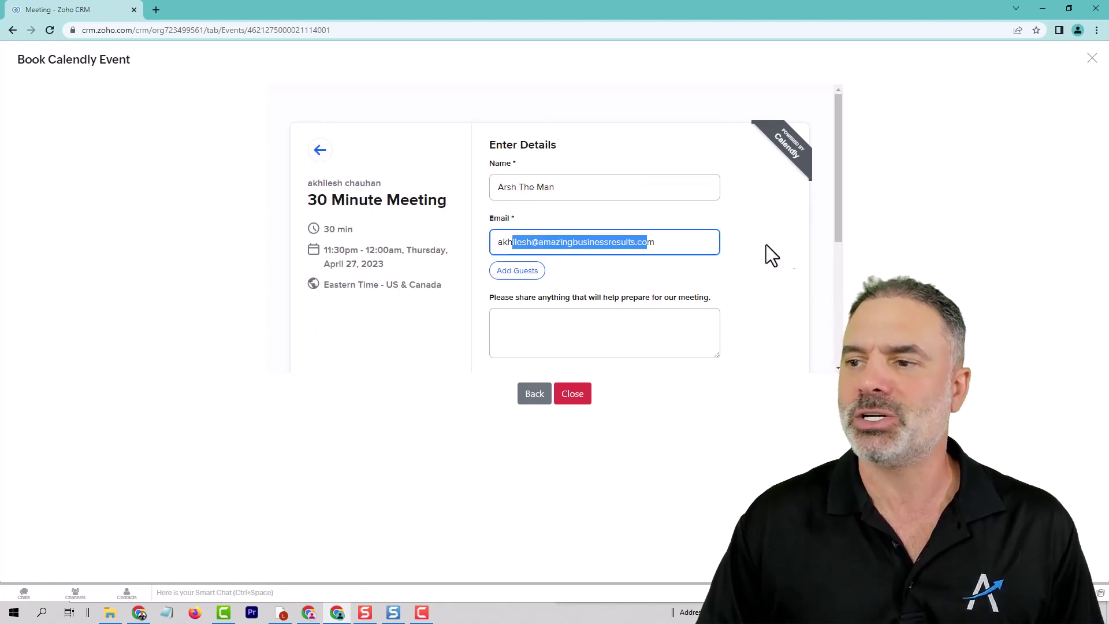
{"action": "left_click", "coordinate": [784, 254]}
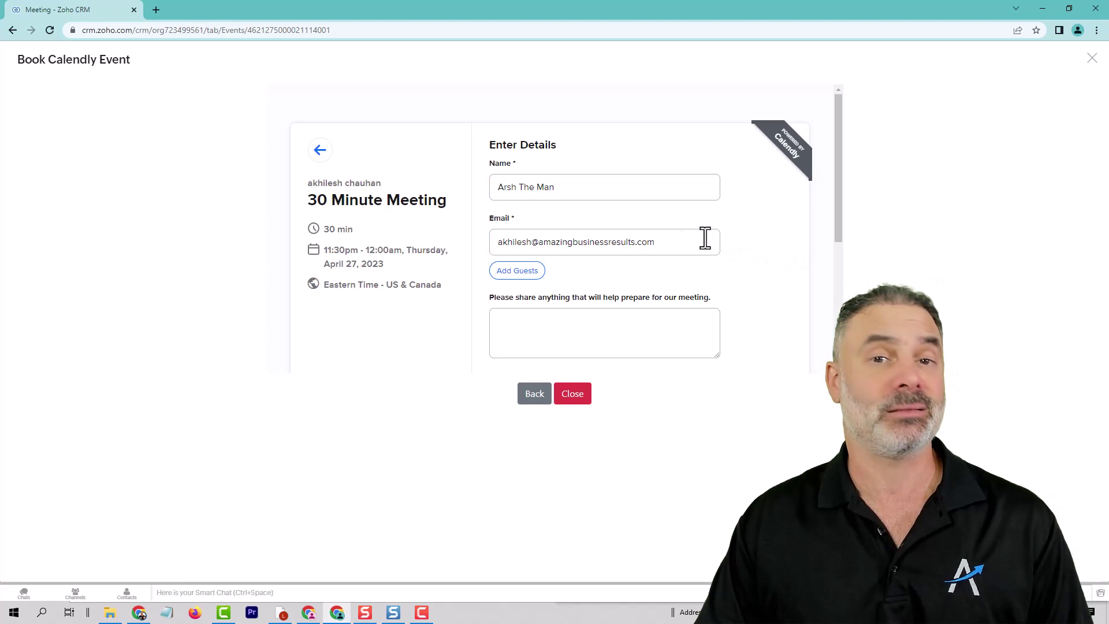
{"action": "scroll", "coordinate": [580, 227], "scroll_direction": "down", "scroll_amount": 3}
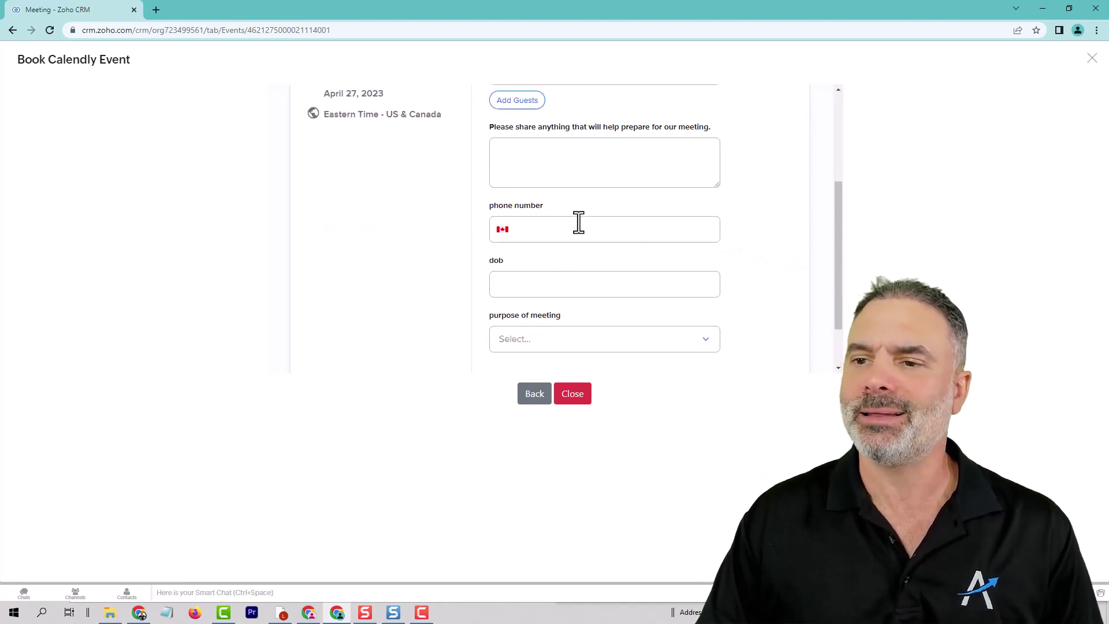
{"action": "scroll", "coordinate": [587, 208], "scroll_direction": "down", "scroll_amount": 1}
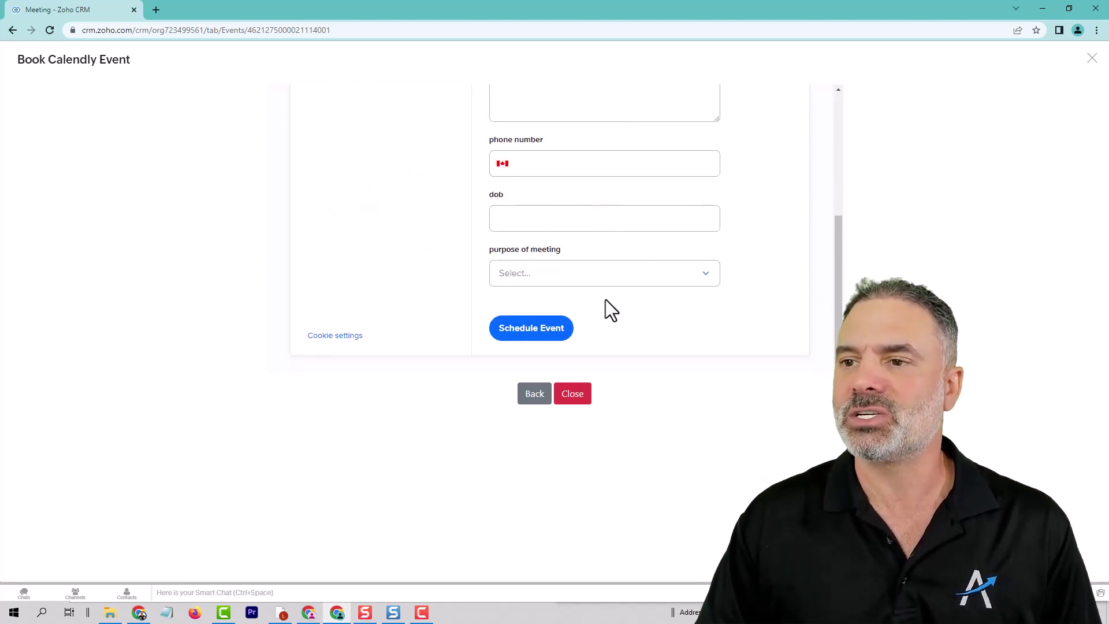
{"action": "scroll", "coordinate": [605, 299], "scroll_direction": "up", "scroll_amount": 4}
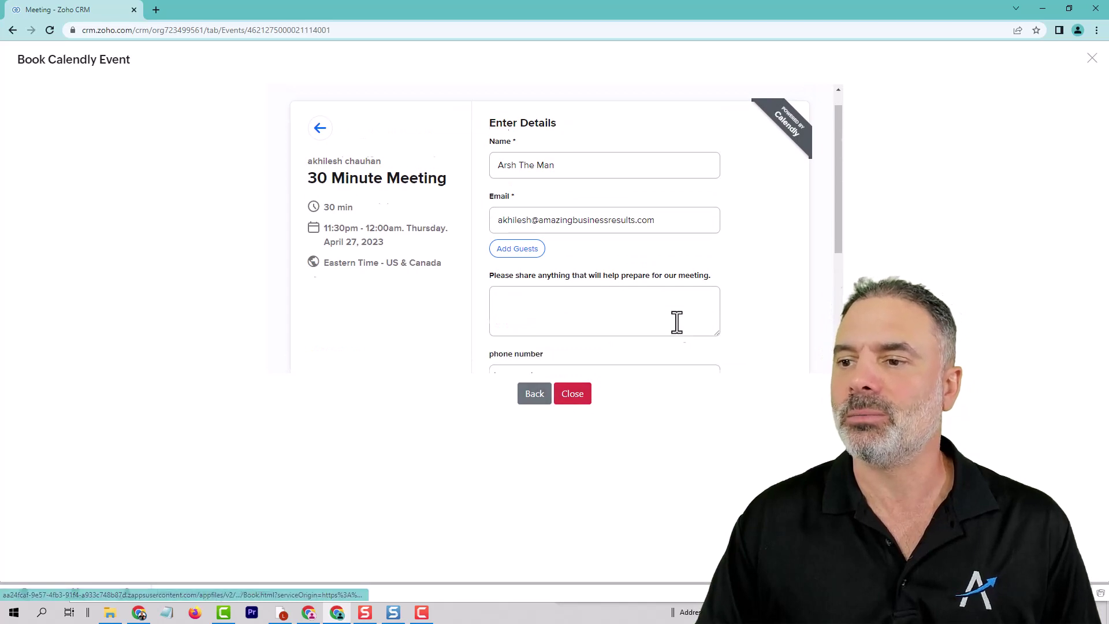
{"action": "scroll", "coordinate": [676, 322], "scroll_direction": "down", "scroll_amount": 4}
{"action": "left_click", "coordinate": [563, 331]}
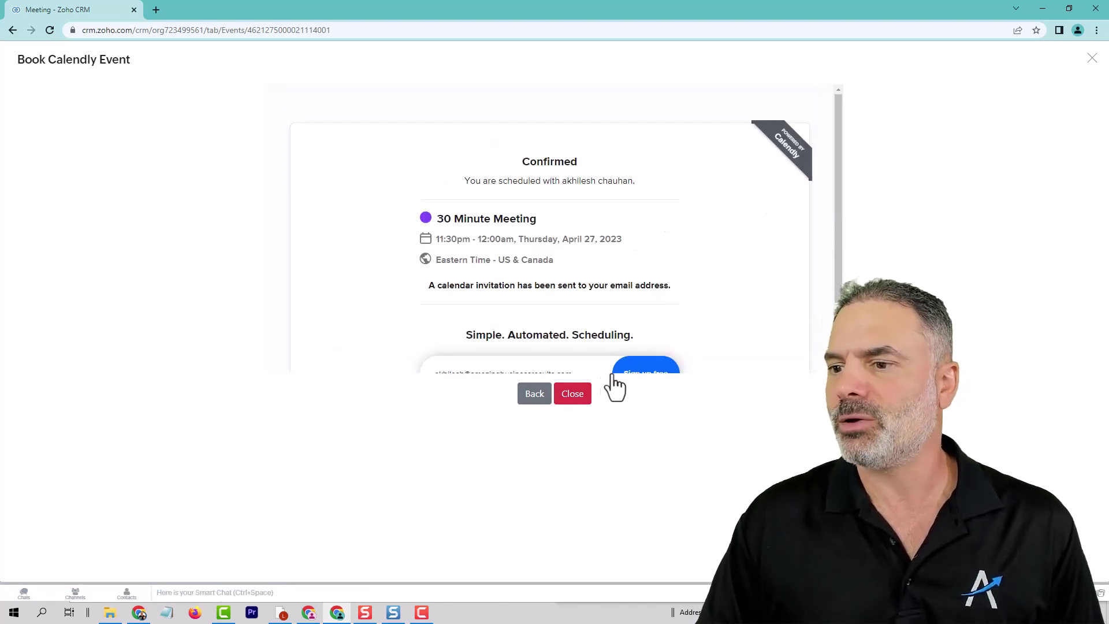
Reopen the contact and view the new Apr 27, 11:30 PM 'Meeting with Arsh The Man' with its Calendly links.
{"action": "left_click", "coordinate": [577, 395]}
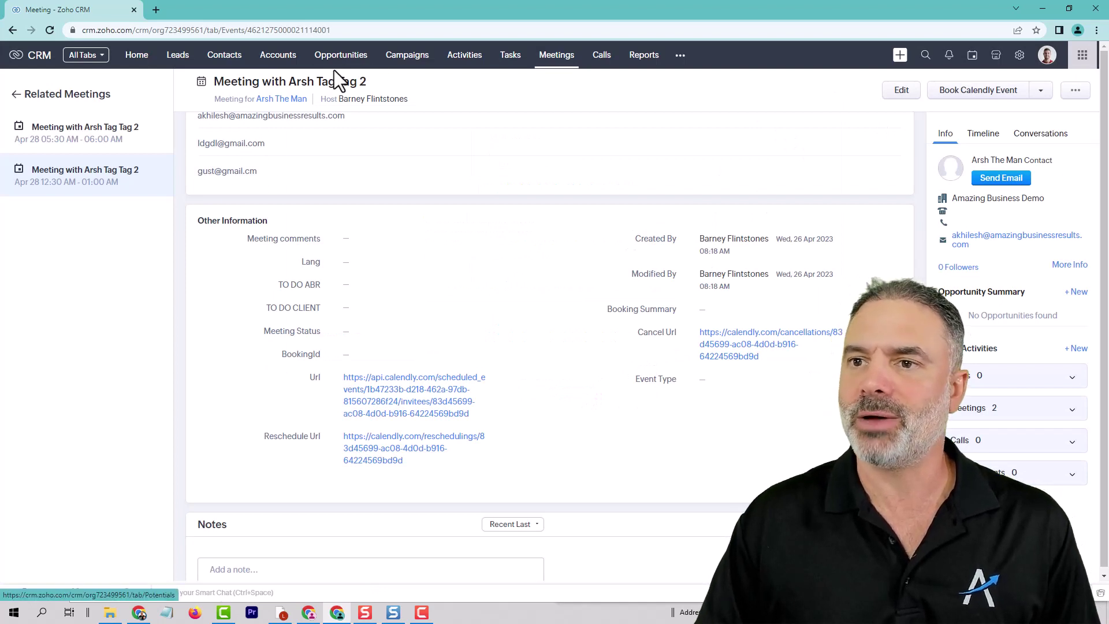
{"action": "left_click", "coordinate": [285, 99]}
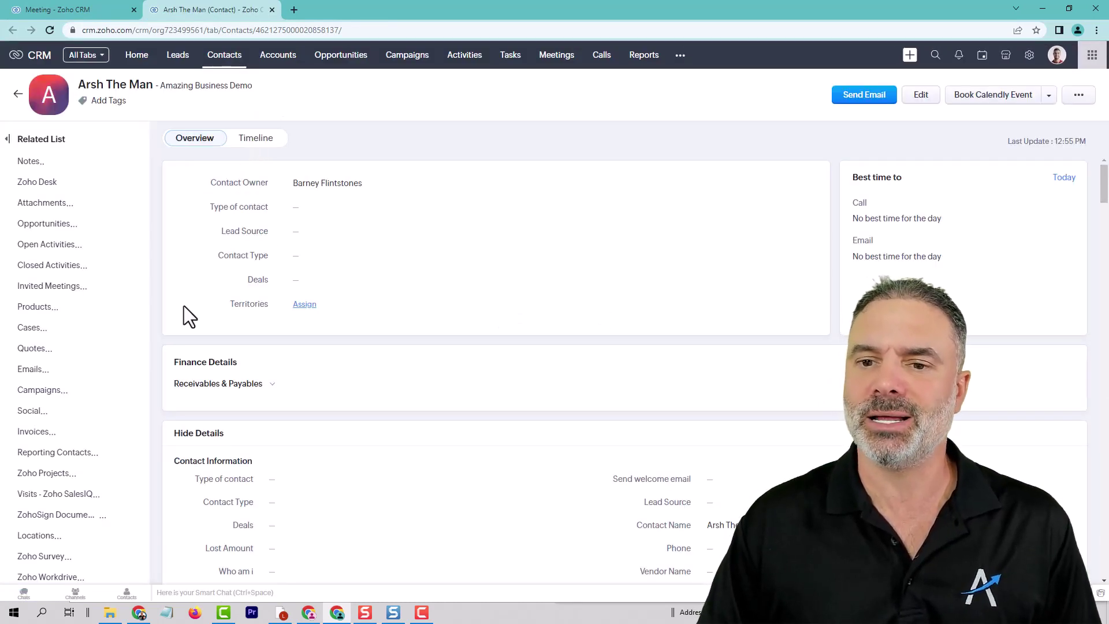
{"action": "left_click", "coordinate": [67, 246]}
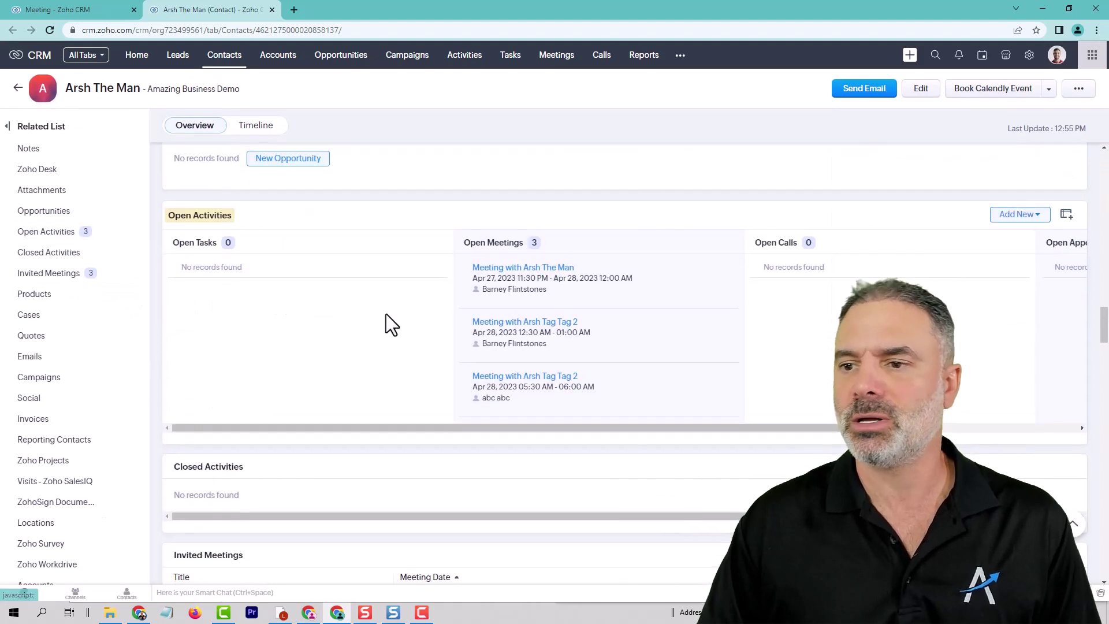
{"action": "left_click", "coordinate": [520, 268]}
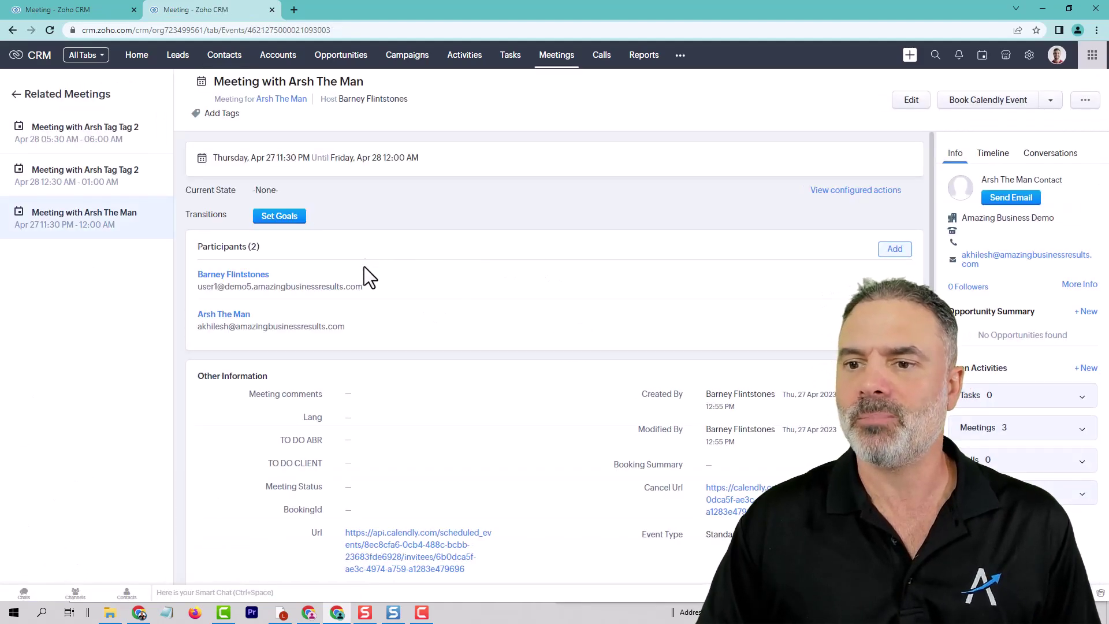
{"action": "scroll", "coordinate": [387, 283], "scroll_direction": "down", "scroll_amount": 6}
{"action": "scroll", "coordinate": [497, 278], "scroll_direction": "up", "scroll_amount": 2}
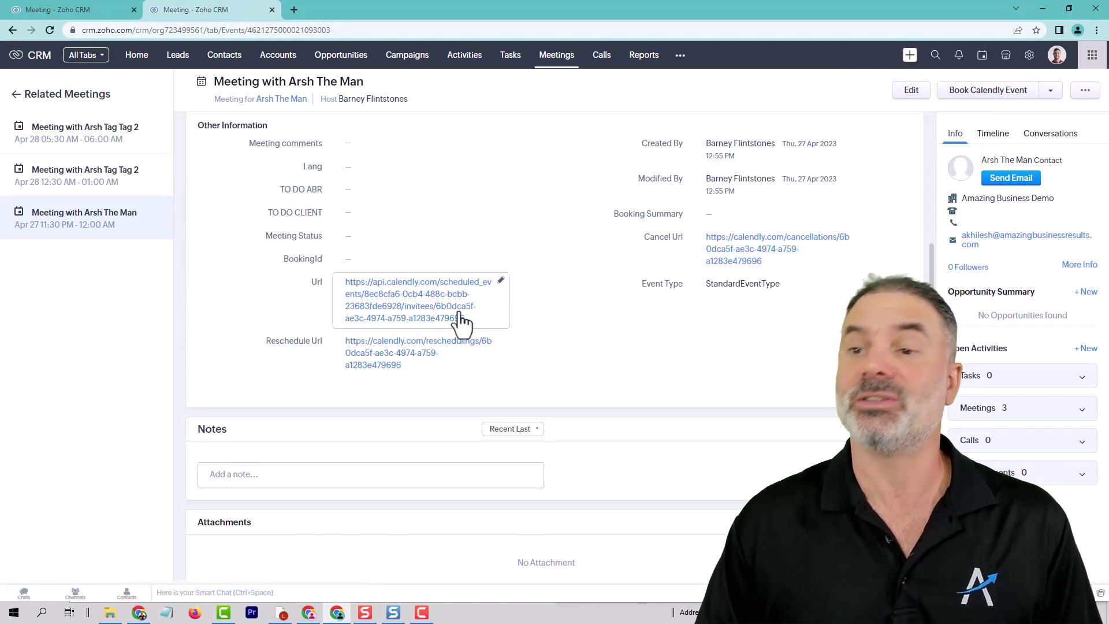